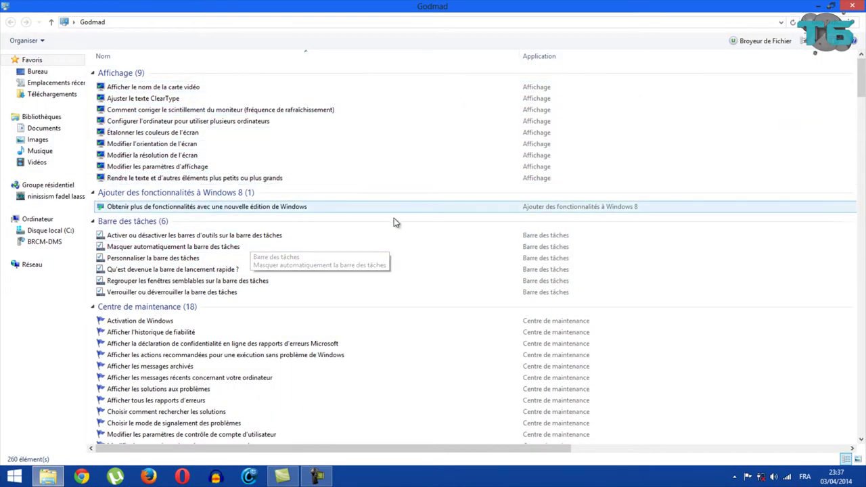
# Close the open Godmad window and delete the Godmad folder from the desktop.
pyautogui.moveTo(861, 88); pyautogui.dragTo(851, 6)
pyautogui.click(851, 6)
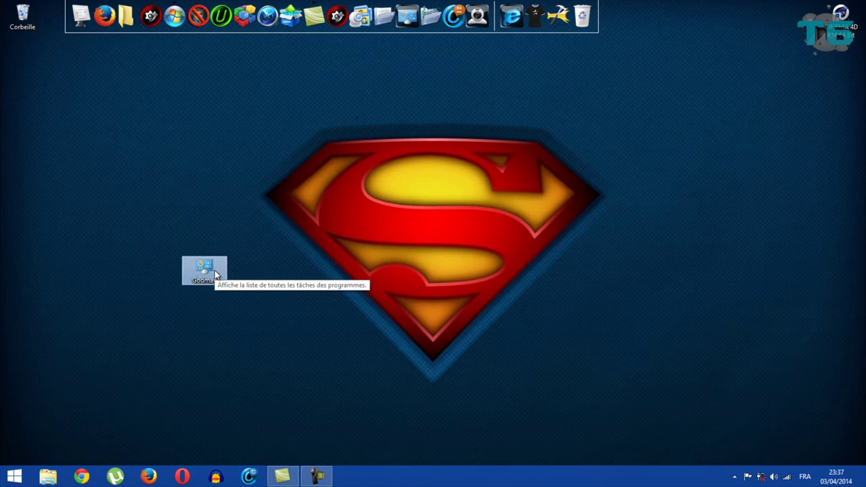
pyautogui.press('Delete')
pyautogui.press('Return')
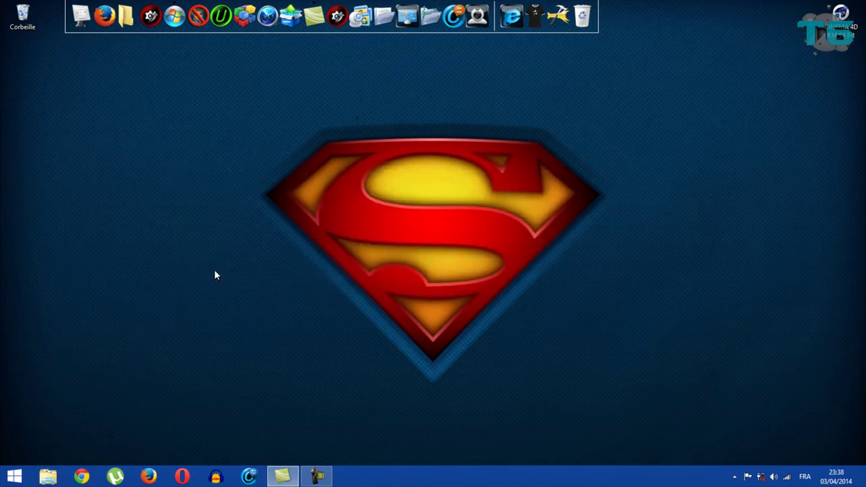
# Create a new folder on the desktop and paste {ED7BA470-8E54-465E-825C-99712043E01C} as its name.
pyautogui.rightClick(209, 254)
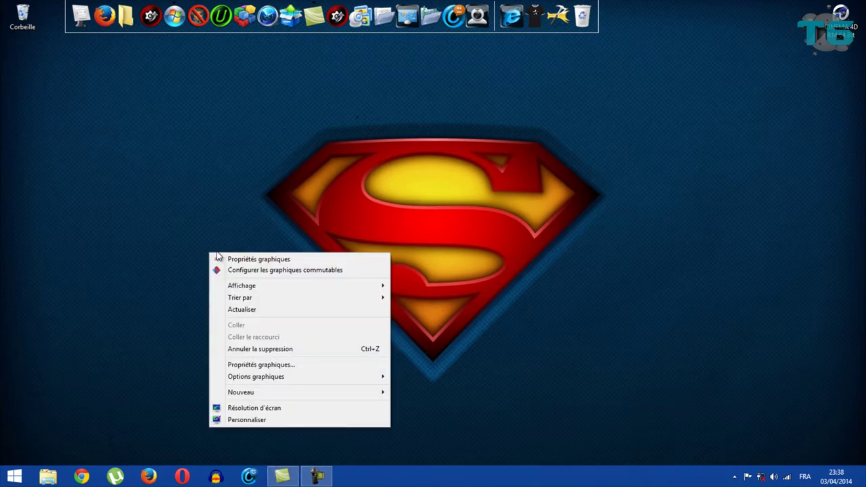
pyautogui.moveTo(324, 394)
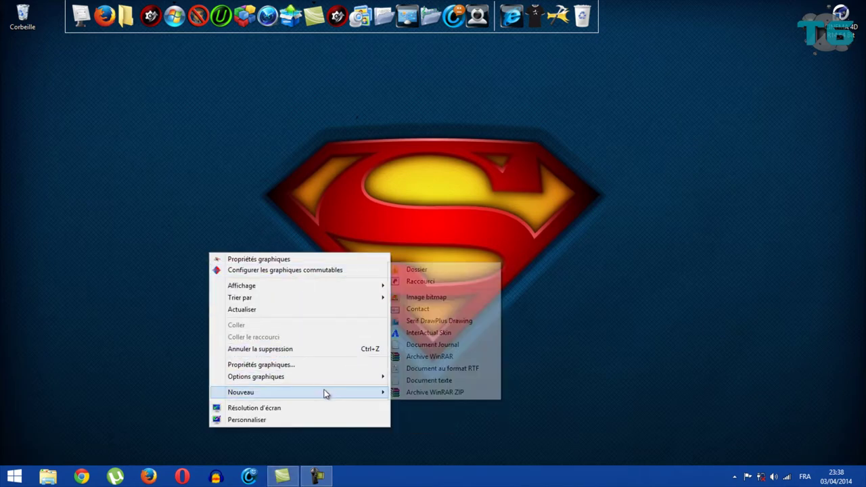
pyautogui.click(464, 271)
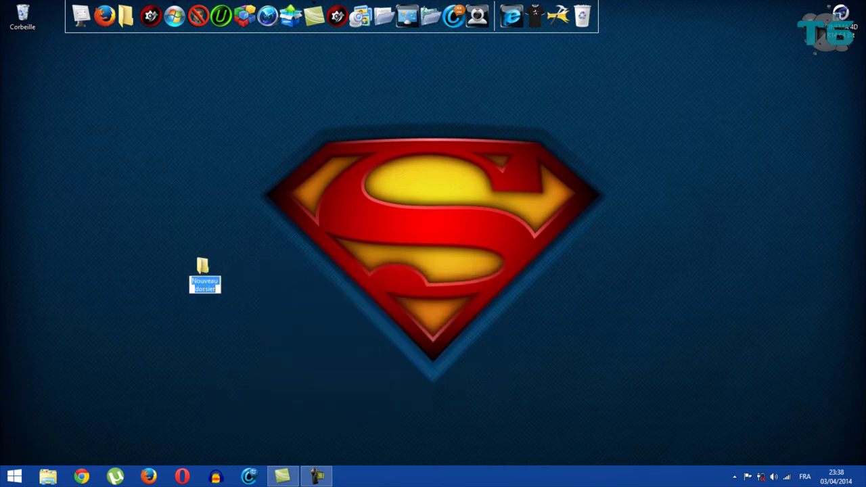
pyautogui.rightClick(213, 286)
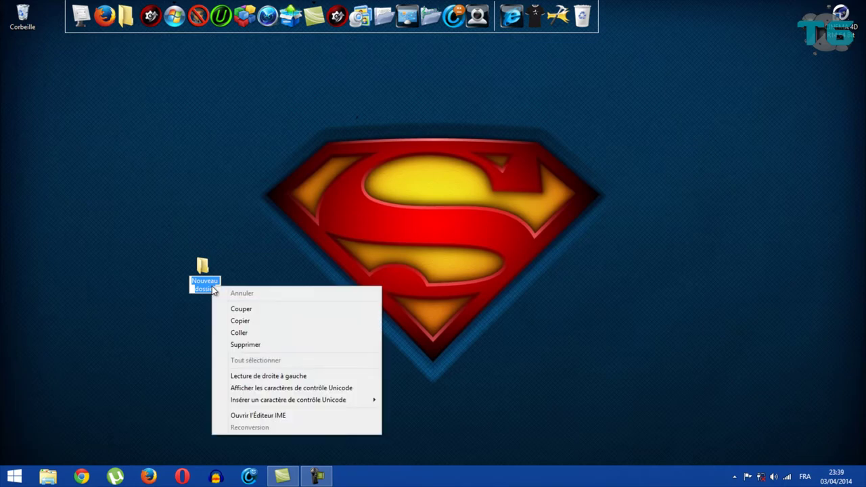
pyautogui.click(266, 331)
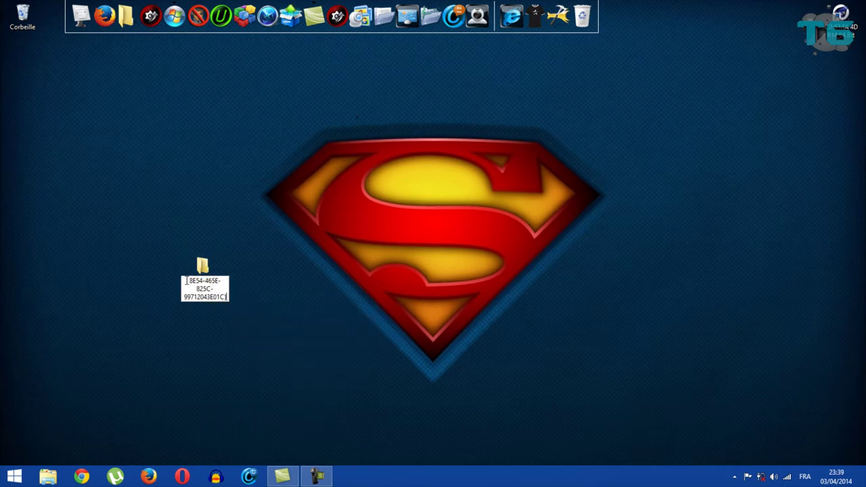
# Add the prefix "T6MAKER." before the opening brace of the folder's name and apply the new name.
pyautogui.moveTo(190, 280); pyautogui.dragTo(175, 266)
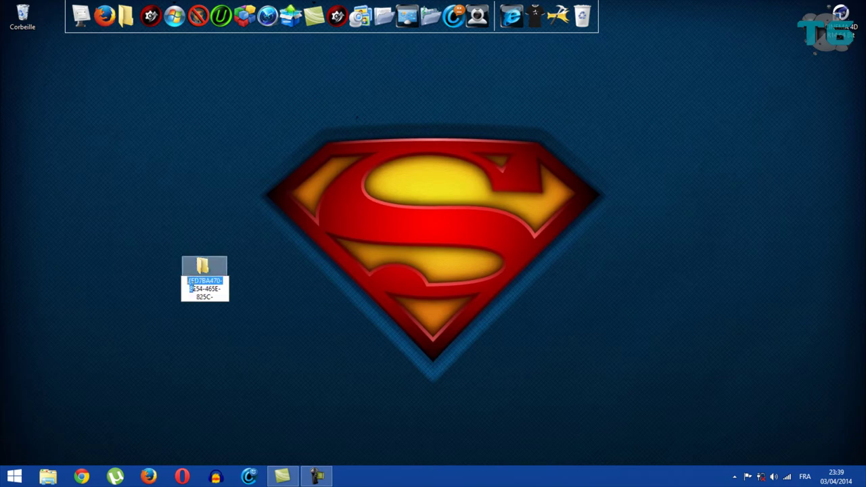
pyautogui.click(184, 281)
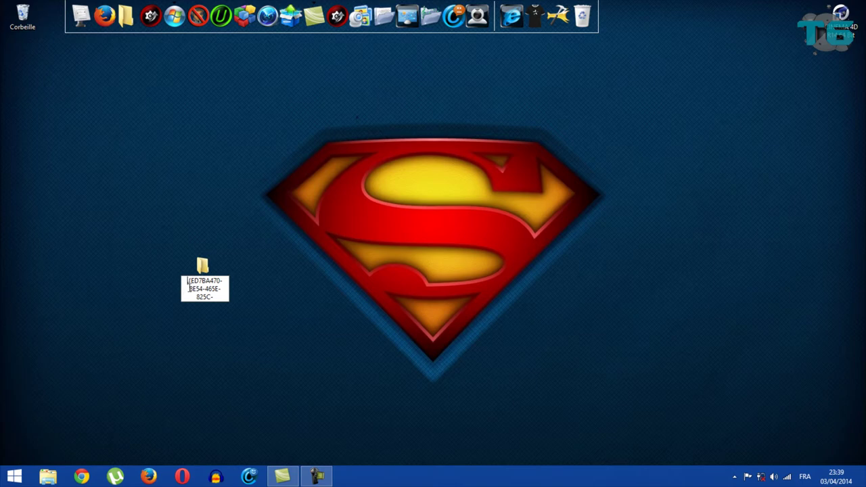
pyautogui.write('.')
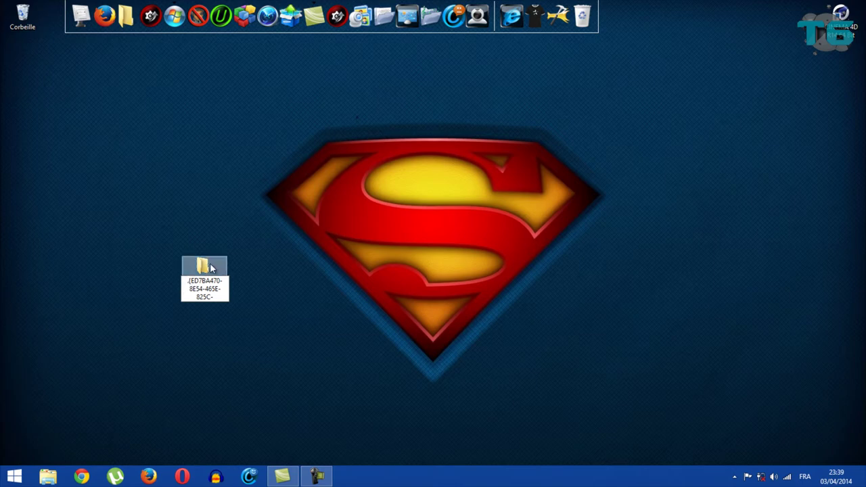
pyautogui.write('T6')
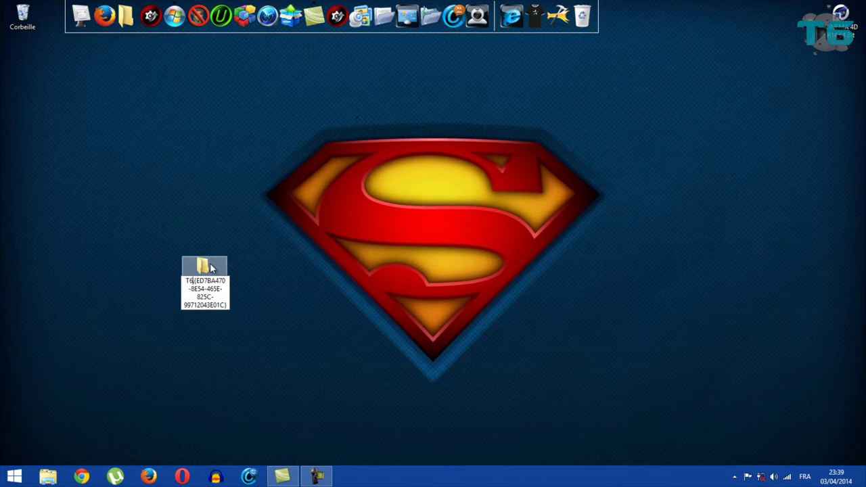
pyautogui.write('MAKER')
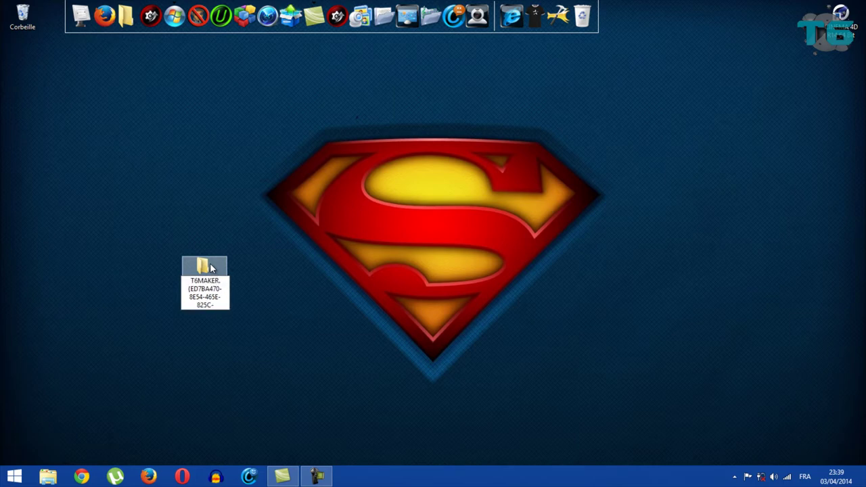
pyautogui.press('Return')
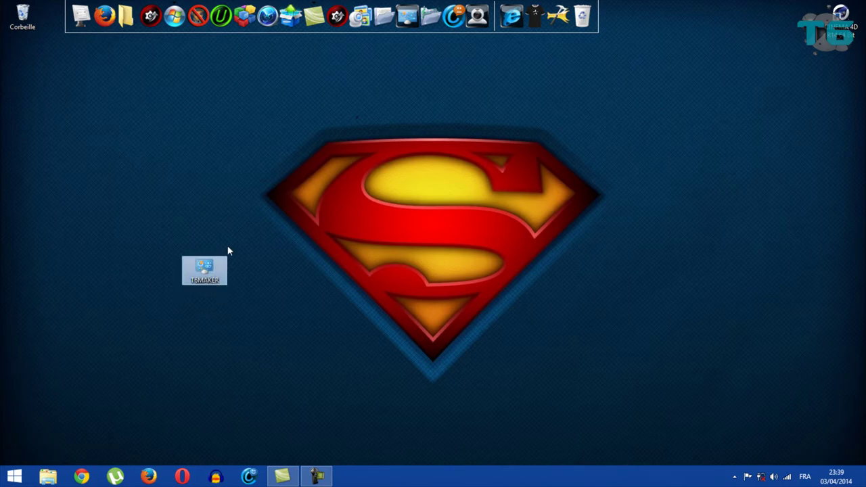
pyautogui.moveTo(163, 238); pyautogui.dragTo(253, 339)
pyautogui.click(16, 477)
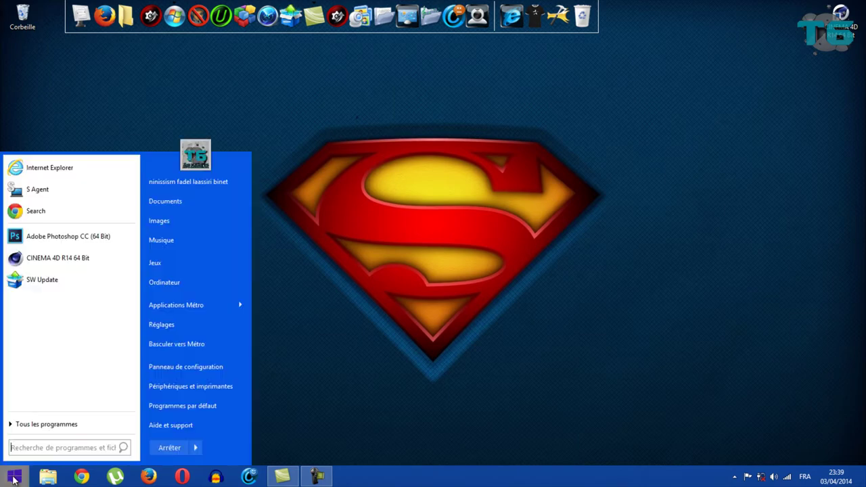
pyautogui.click(362, 381)
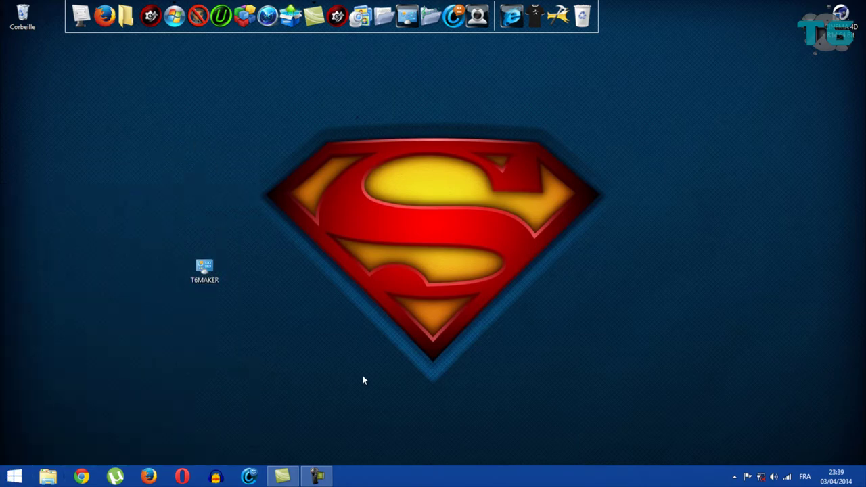
# Open the T6MAKER folder and examine its list of system settings, from Affichage to Système.
pyautogui.doubleClick(206, 268)
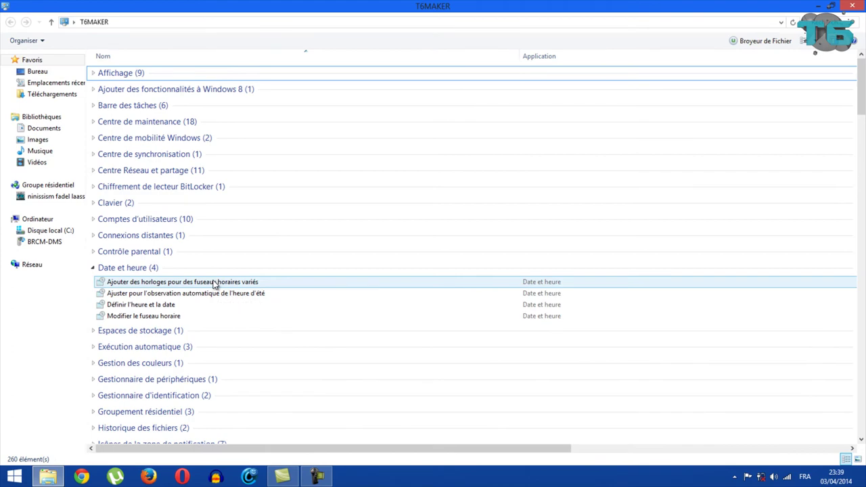
pyautogui.scroll(-4, 223, 294)
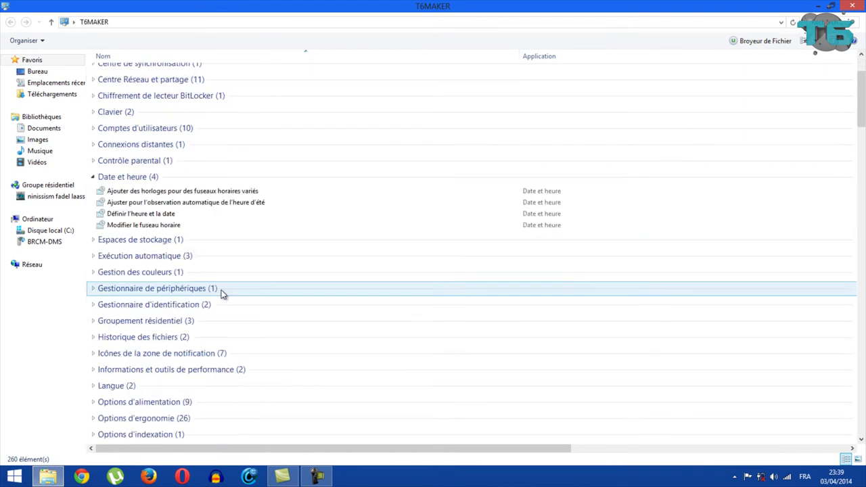
pyautogui.scroll(-1, 223, 293)
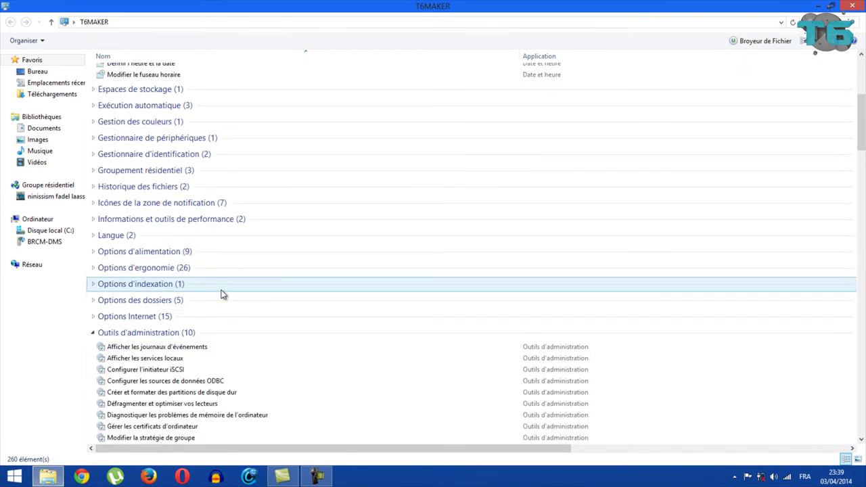
pyautogui.scroll(-4, 222, 294)
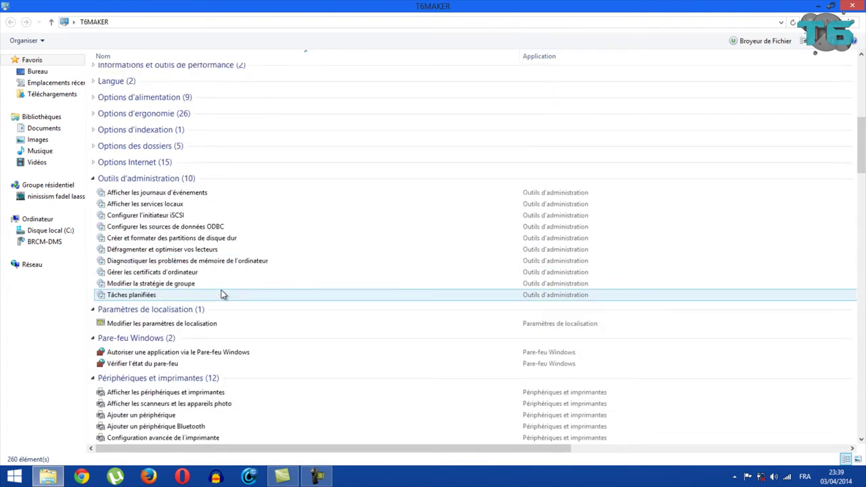
pyautogui.scroll(-7, 223, 294)
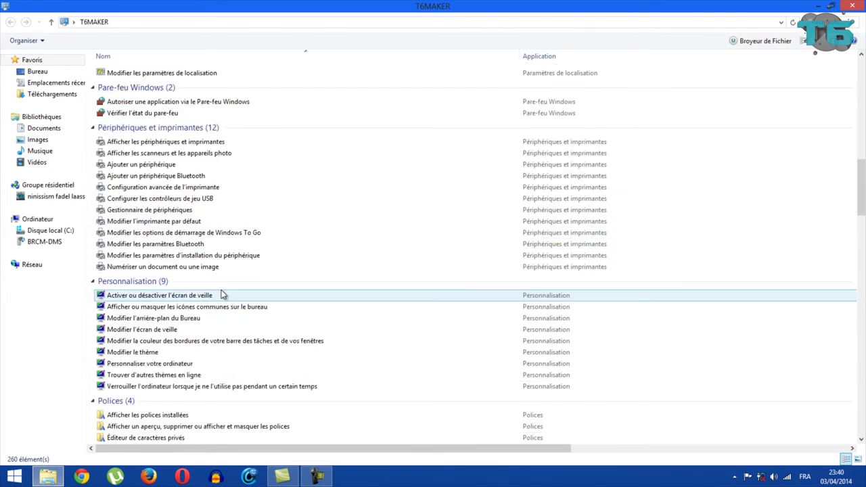
pyautogui.scroll(-12, 223, 293)
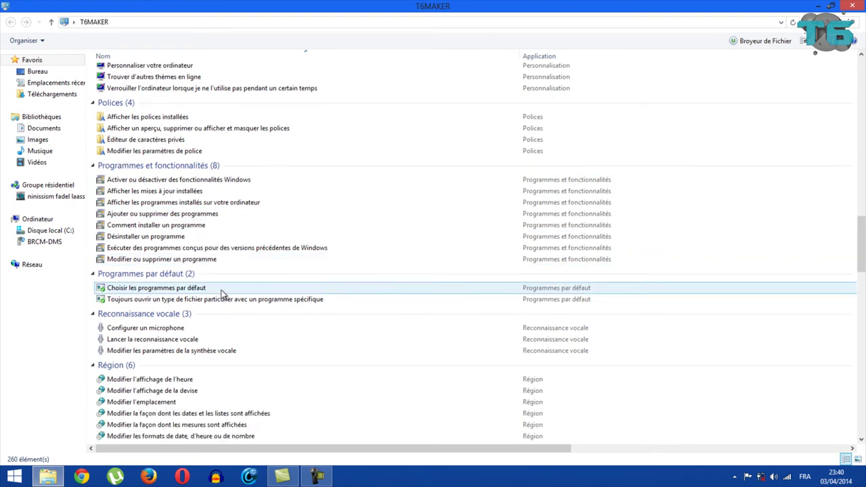
pyautogui.scroll(-1, 223, 293)
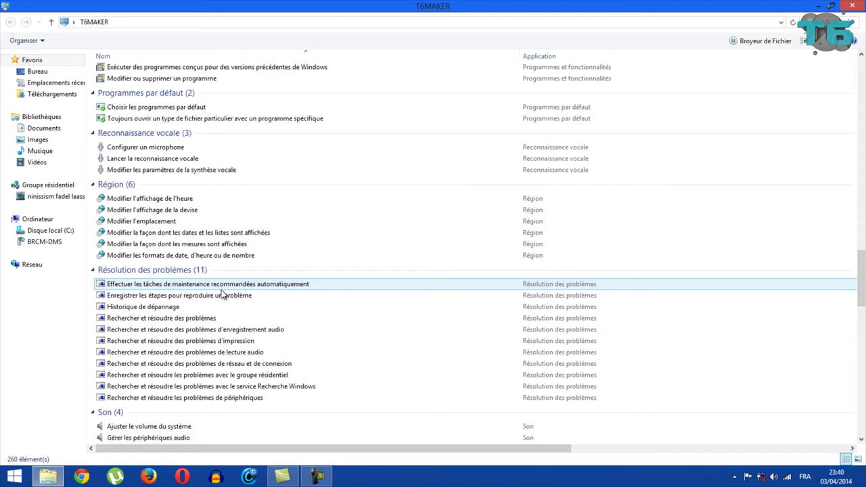
pyautogui.scroll(-10, 369, 318)
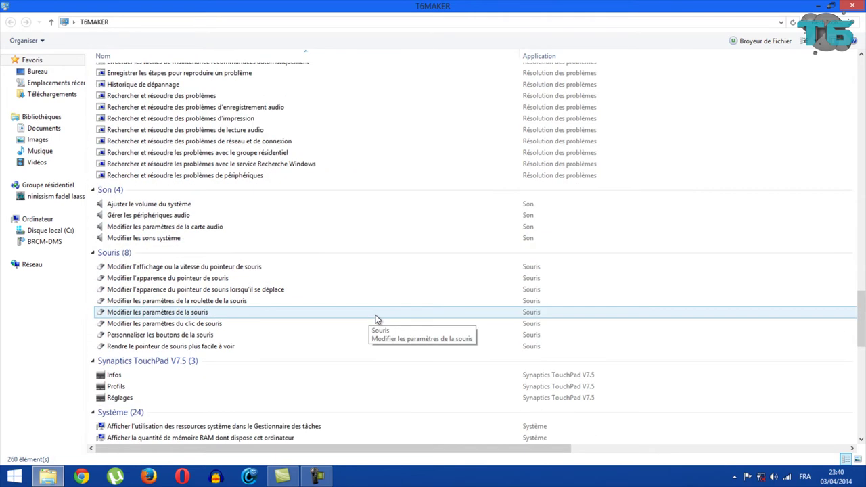
pyautogui.scroll(-5, 376, 320)
pyautogui.scroll(5, 405, 318)
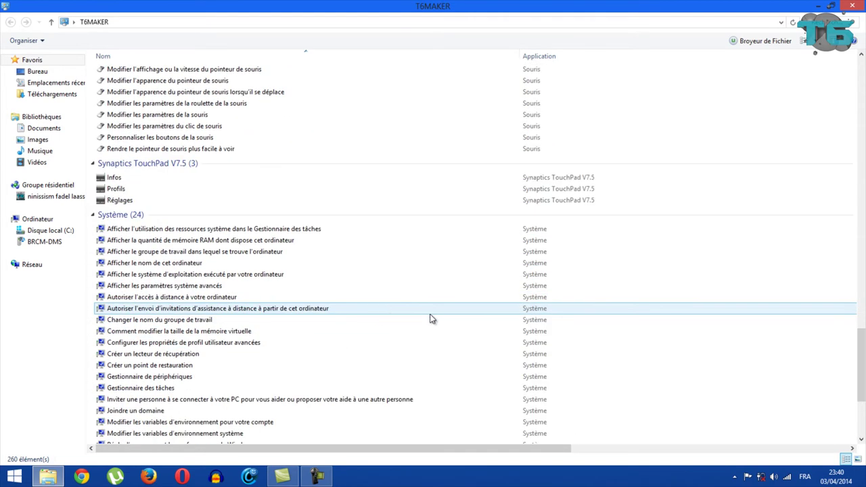
pyautogui.scroll(15, 751, 369)
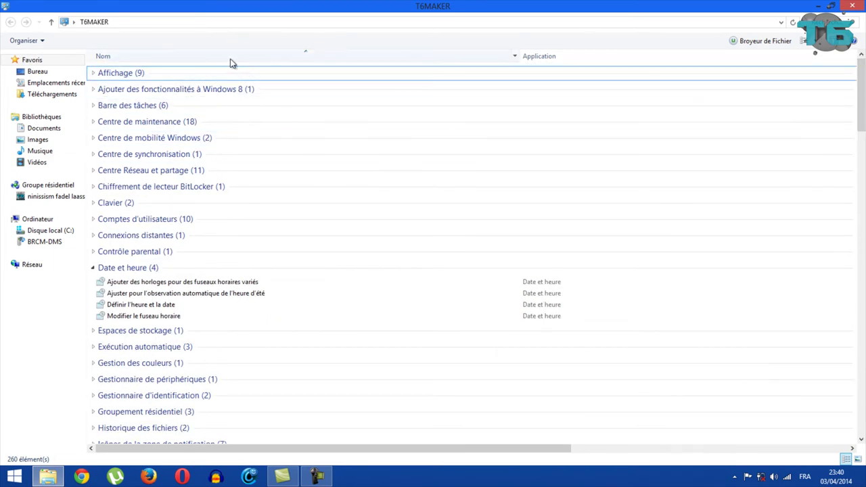
# Expand and collapse the Affichage, Ajouter des fonctionnalités à Windows 8 and Barre des tâches groups to view their tasks.
pyautogui.click(112, 73)
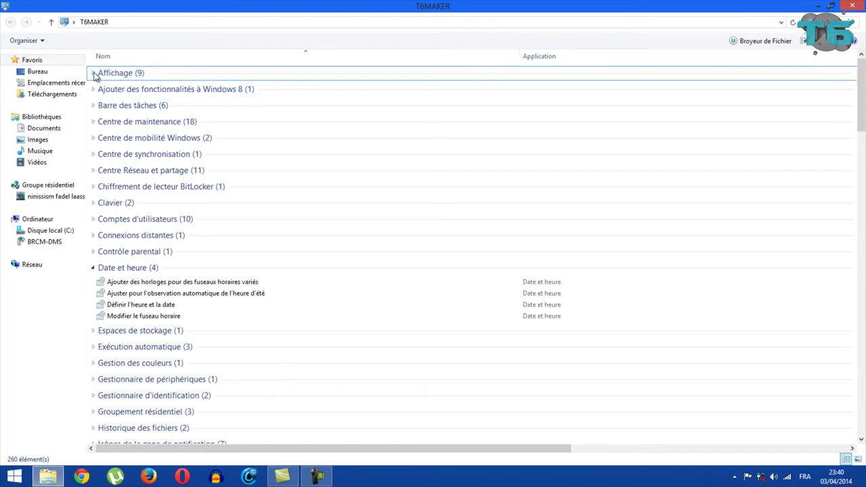
pyautogui.click(94, 75)
pyautogui.click(94, 75)
pyautogui.click(94, 74)
pyautogui.click(94, 73)
pyautogui.click(94, 73)
pyautogui.click(94, 193)
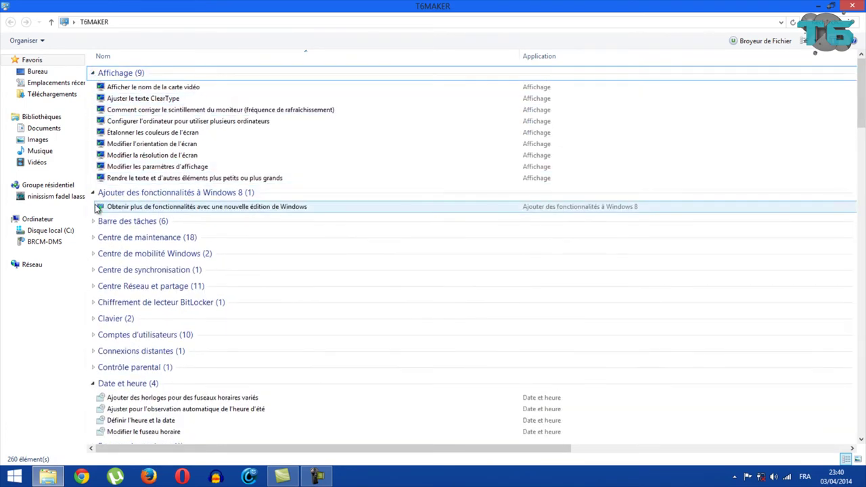
pyautogui.click(93, 221)
pyautogui.click(92, 220)
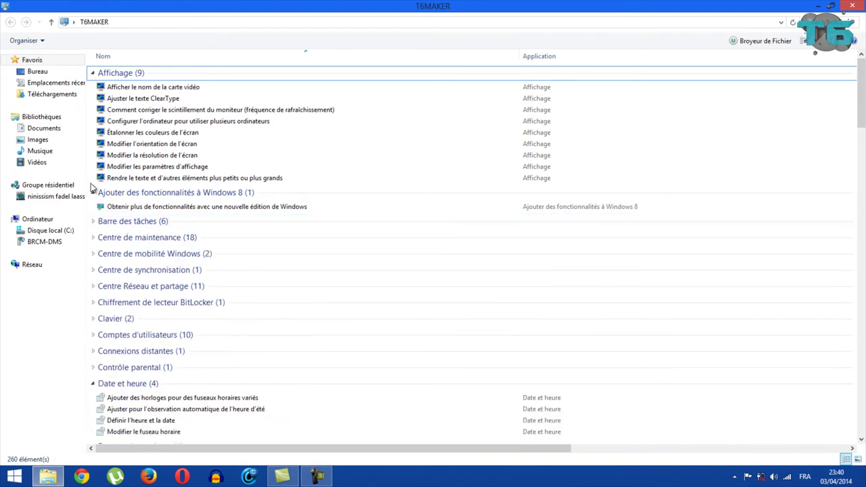
pyautogui.click(93, 193)
# Collapse the Résolution des problèmes, Région, Reconnaissance vocale and Programmes par défaut groups.
pyautogui.scroll(-5, 155, 160)
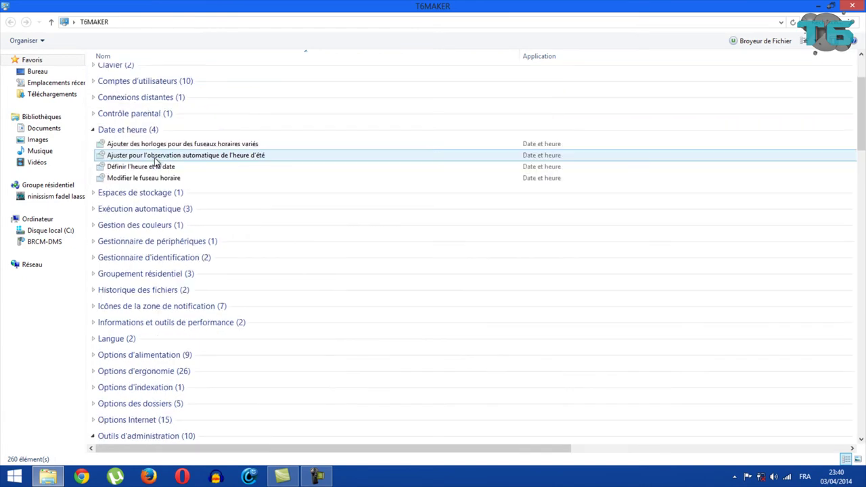
pyautogui.scroll(-15, 155, 160)
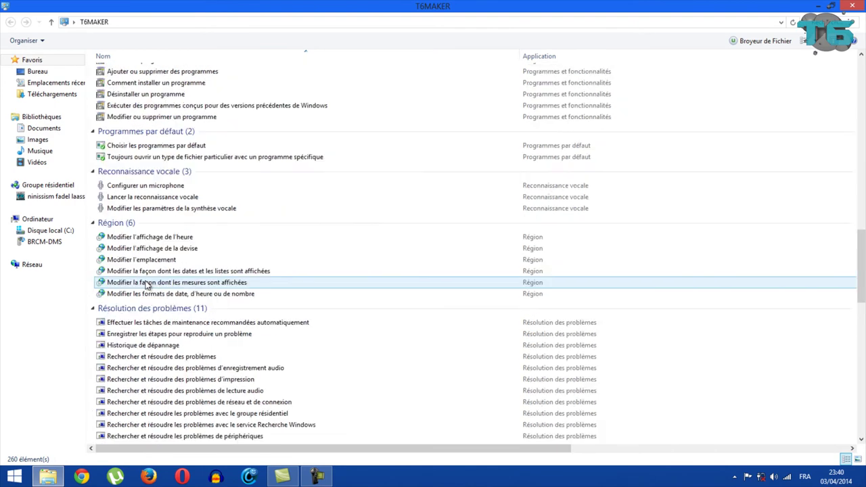
pyautogui.scroll(-2, 145, 284)
pyautogui.click(95, 231)
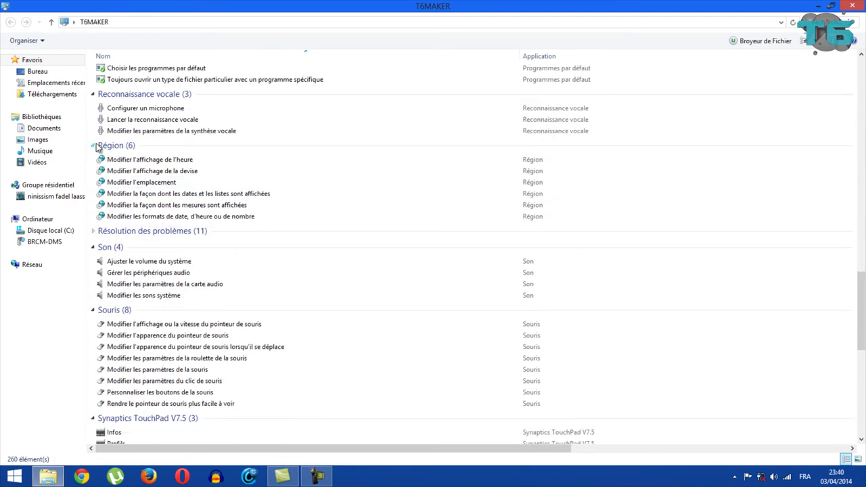
pyautogui.click(93, 145)
pyautogui.click(93, 94)
pyautogui.scroll(1, 99, 111)
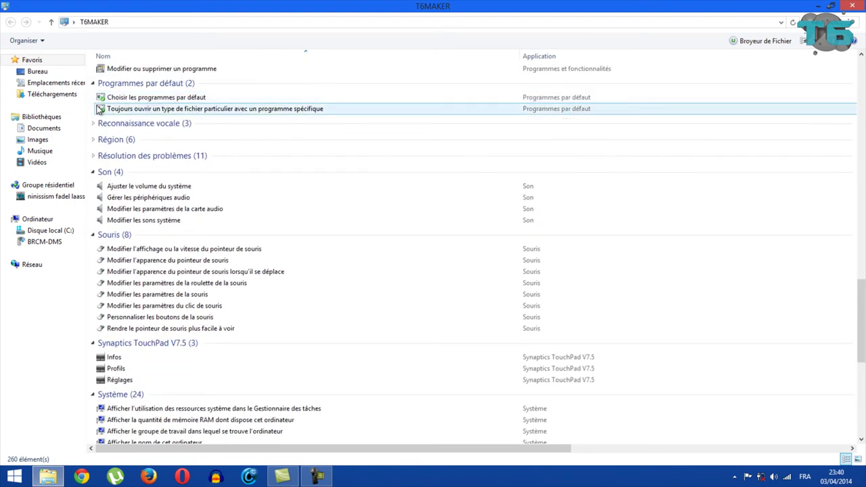
pyautogui.click(93, 84)
pyautogui.scroll(-4, 150, 237)
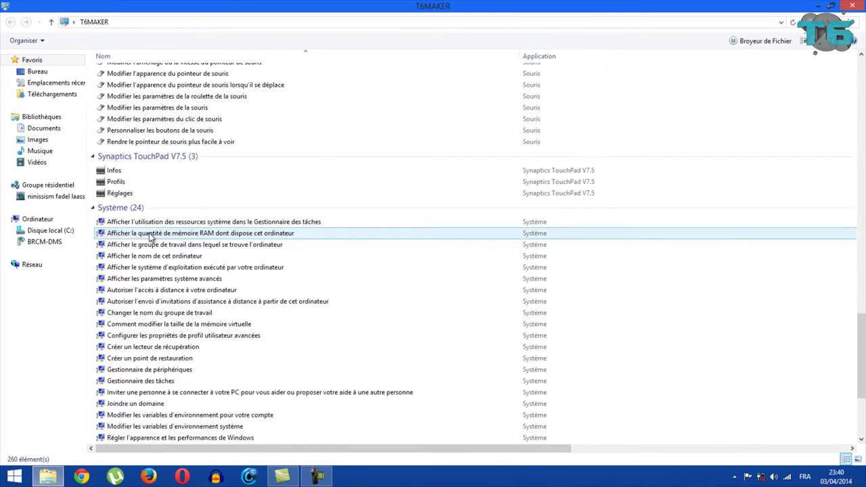
pyautogui.scroll(20, 194, 187)
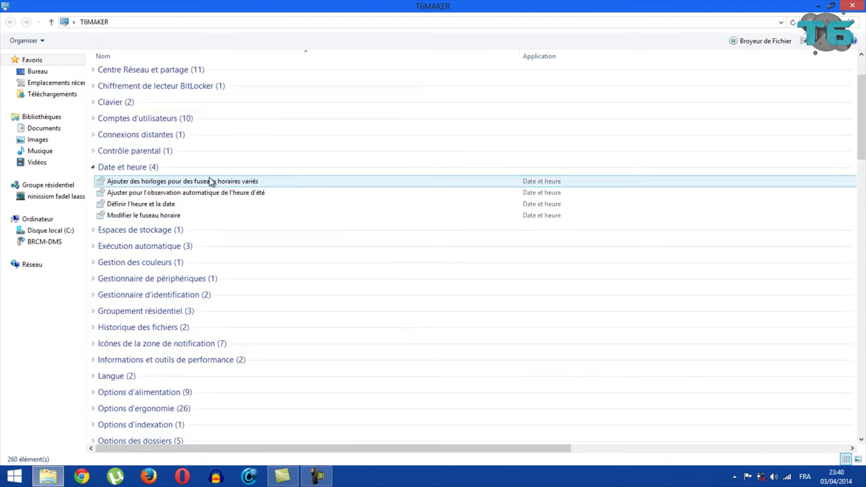
pyautogui.scroll(3, 211, 181)
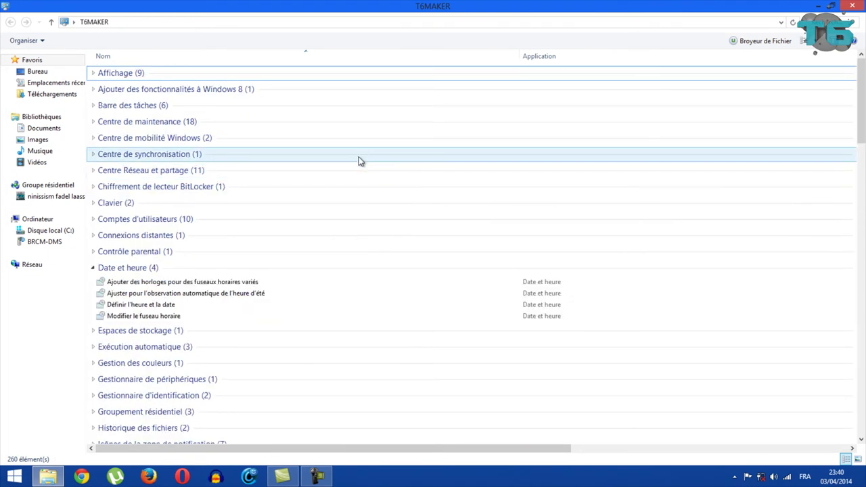